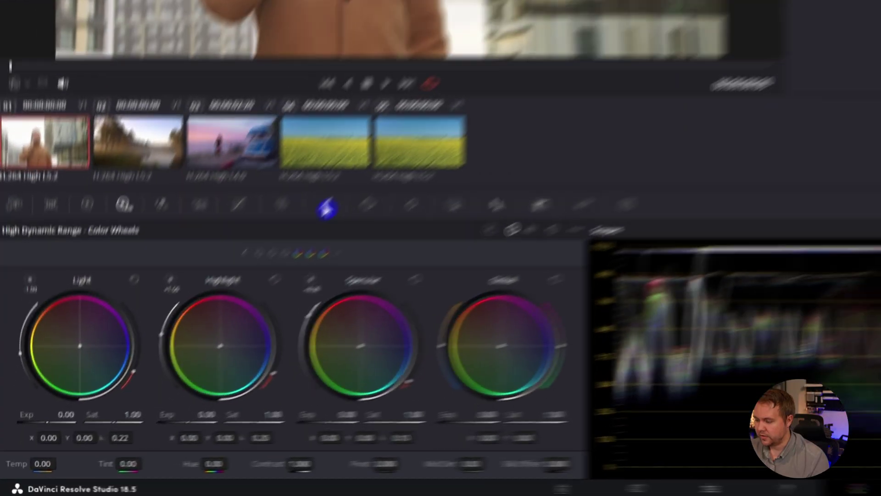
# Key the first clip's sky with a 3D qualifier, adding sky colours via Picker Add strokes
pyautogui.click(186, 331)
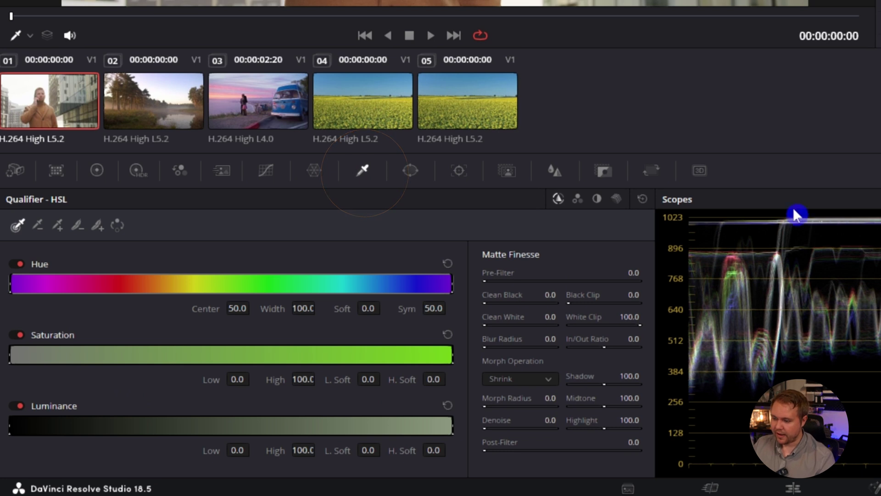
pyautogui.click(616, 199)
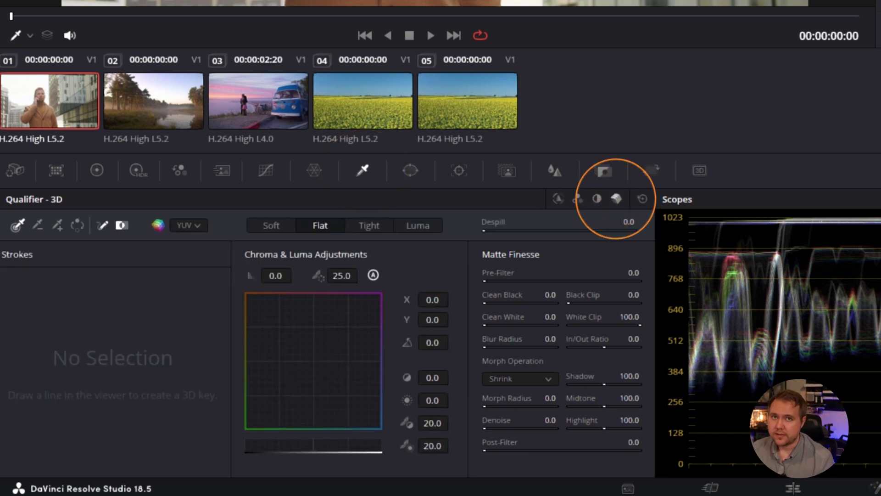
pyautogui.click(57, 226)
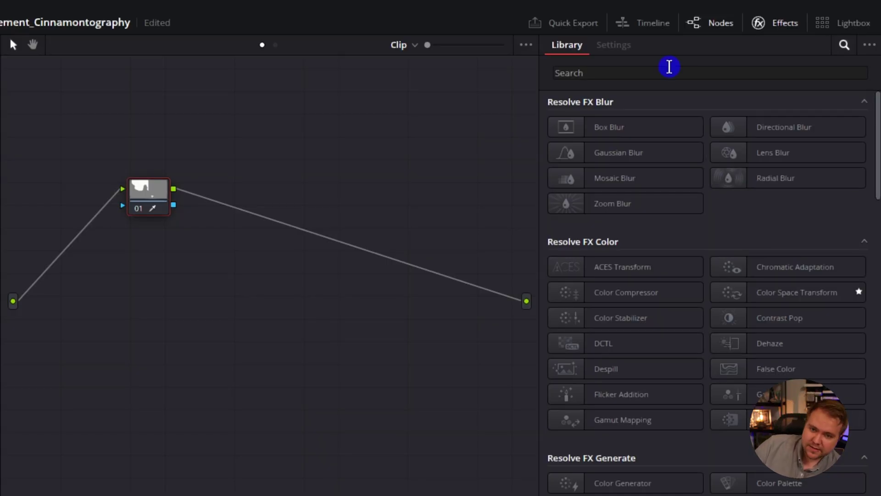
# Search the Effects Library for 'sky' and apply Sky Replacement as node 02 after node 01
pyautogui.click(652, 73)
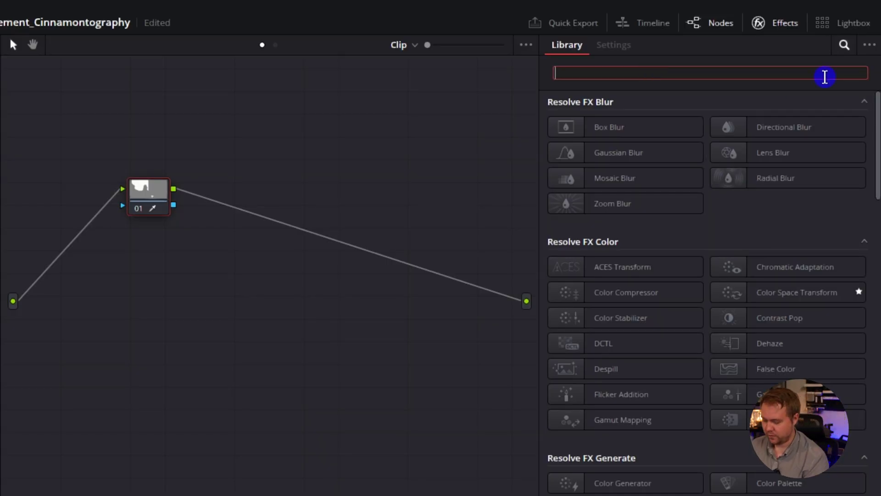
pyautogui.write('sky')
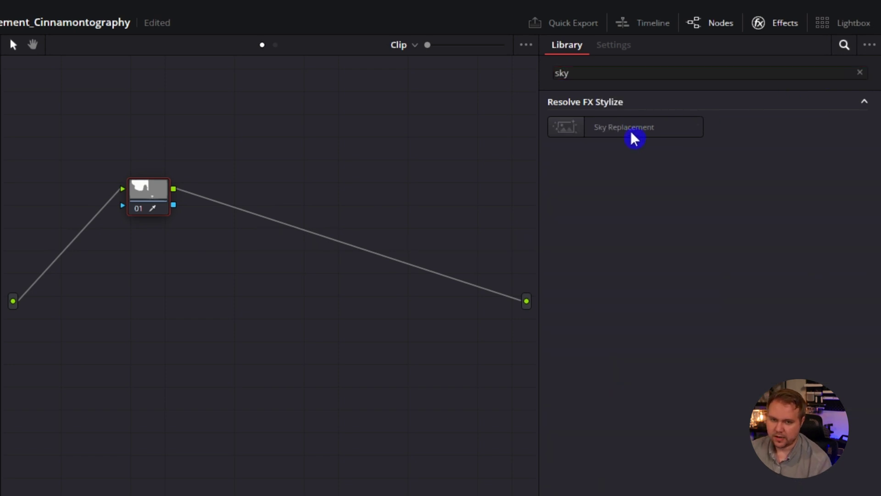
pyautogui.moveTo(615, 130); pyautogui.dragTo(334, 263)
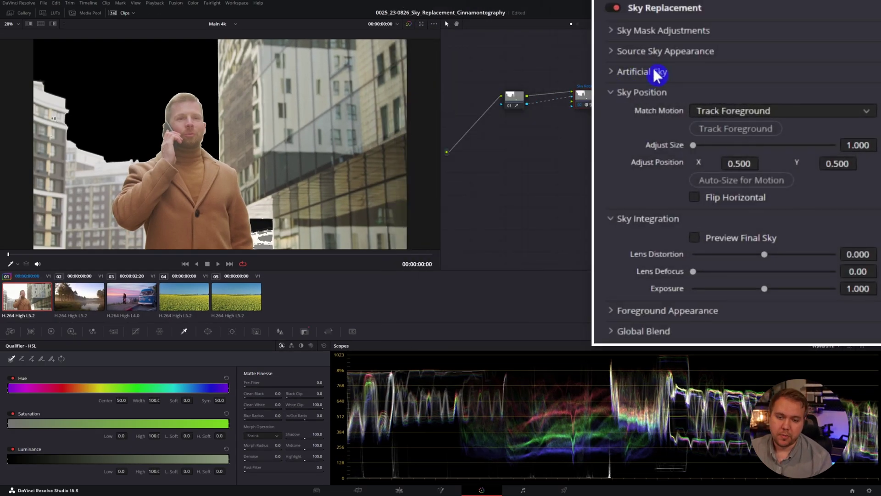
# Set Sky Opacity and Cloud Opacity to 1, with Shift Edge -0.108 and Refine 0.073
pyautogui.click(737, 84)
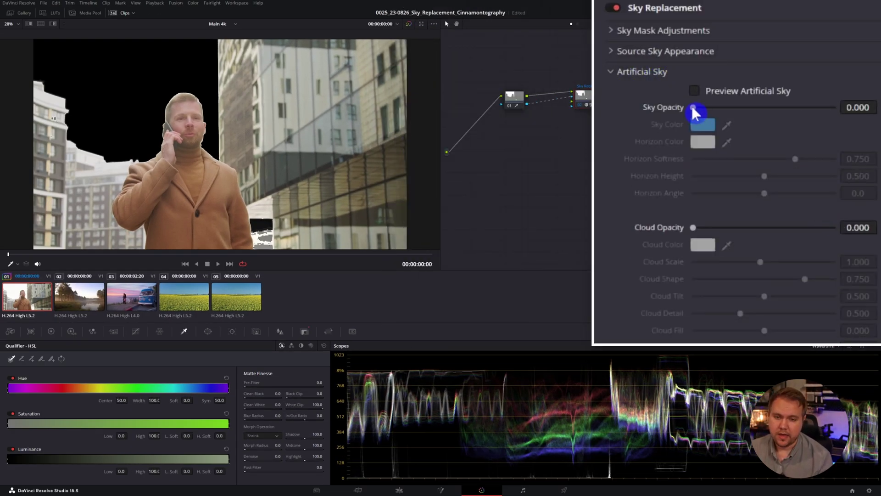
pyautogui.moveTo(693, 110); pyautogui.dragTo(835, 107)
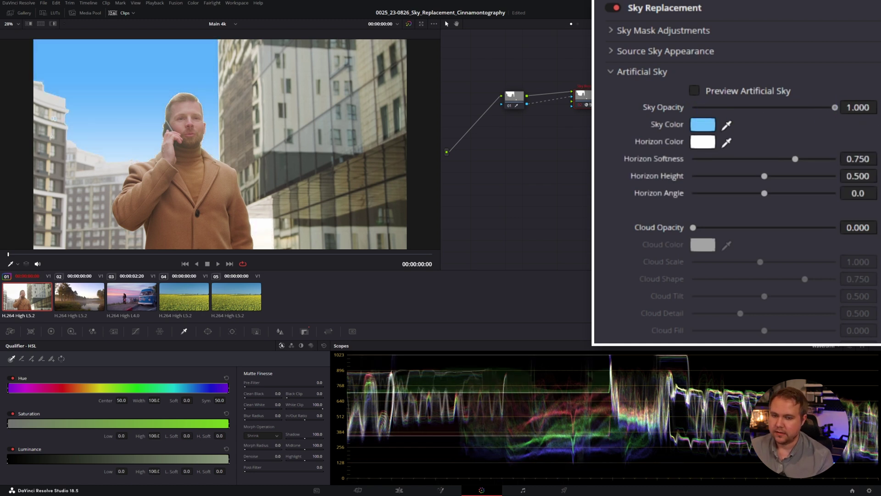
pyautogui.moveTo(693, 229); pyautogui.dragTo(834, 239)
pyautogui.scroll(-5, 690, 337)
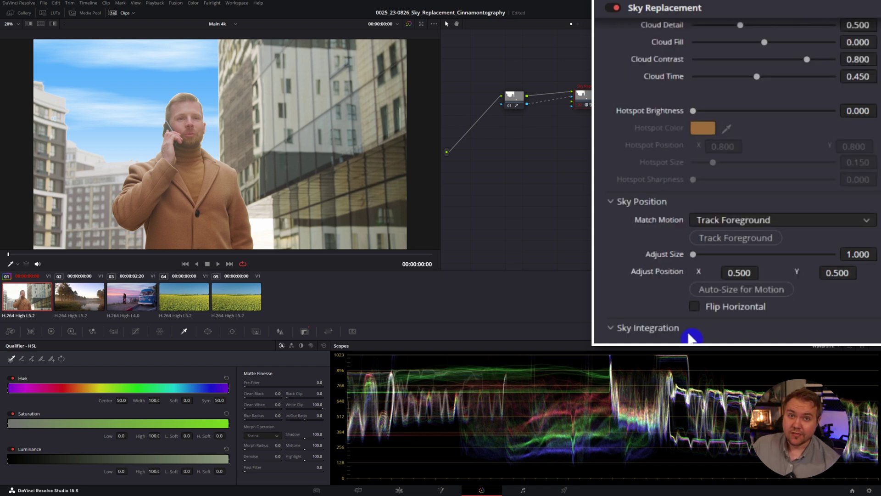
pyautogui.scroll(5, 659, 300)
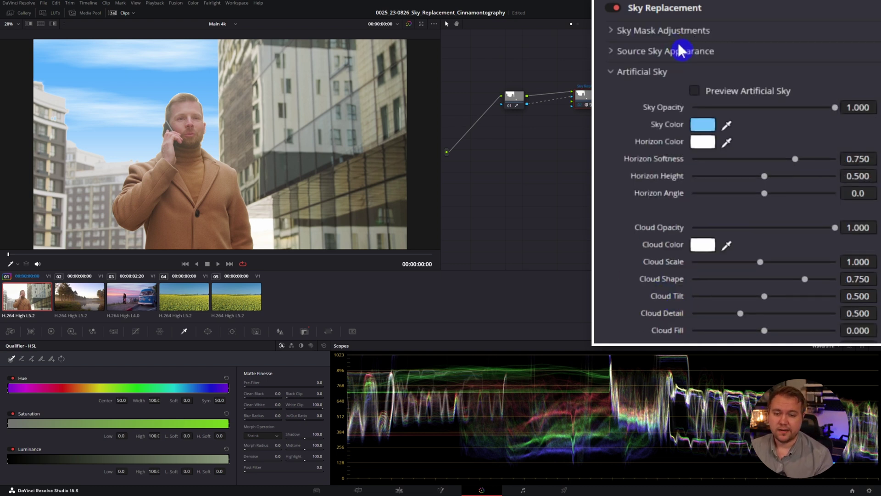
pyautogui.click(646, 36)
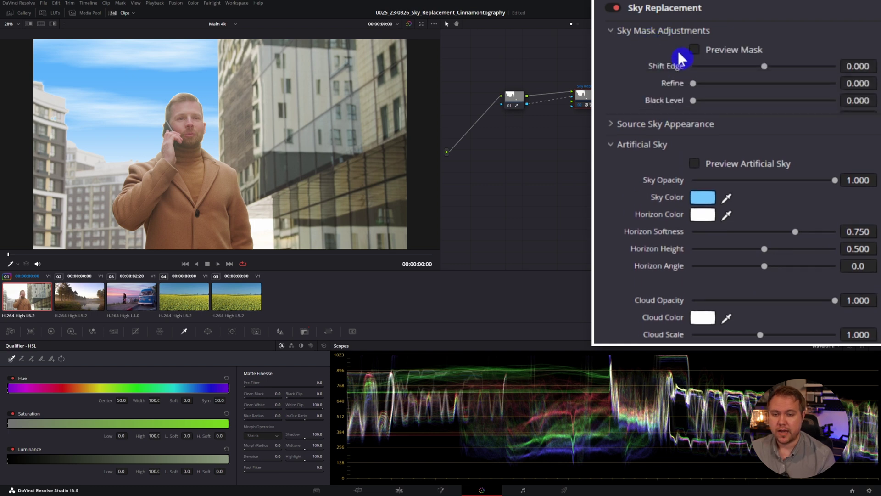
pyautogui.scroll(5, 156, 114)
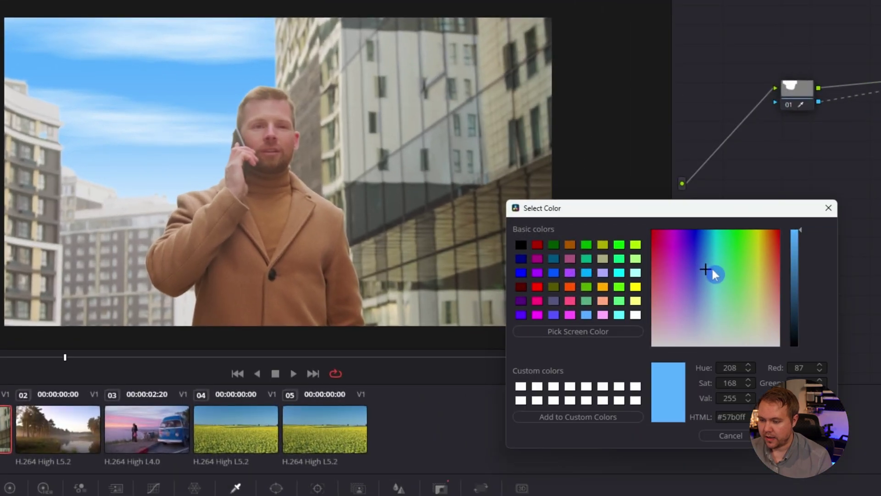
# Change the artificial Sky Color to a pale purple-blue
pyautogui.click(462, 202)
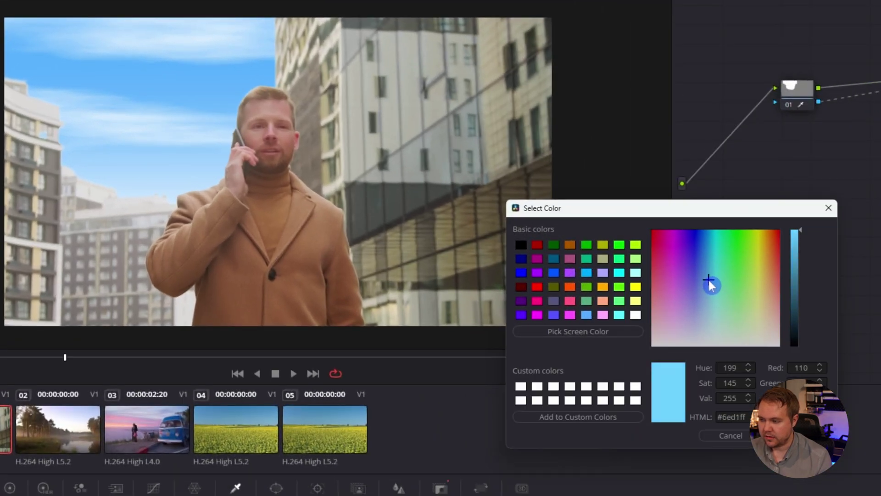
pyautogui.moveTo(710, 284); pyautogui.dragTo(705, 301)
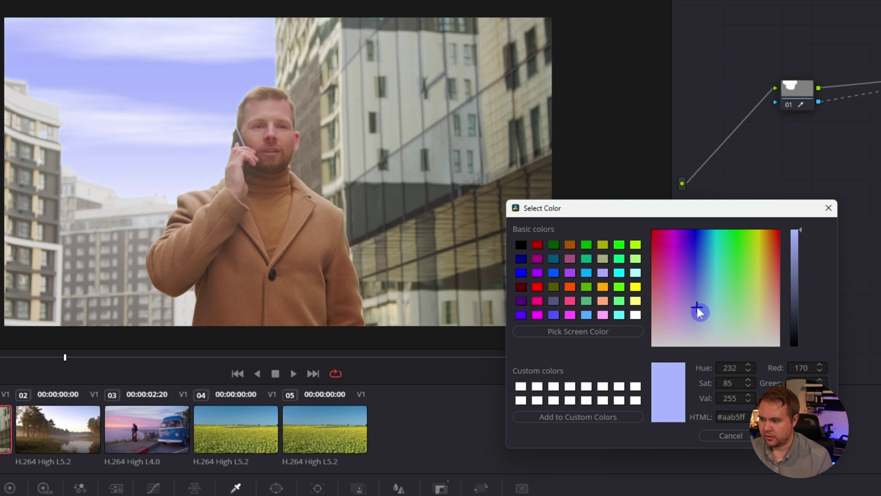
pyautogui.moveTo(699, 309); pyautogui.dragTo(697, 309)
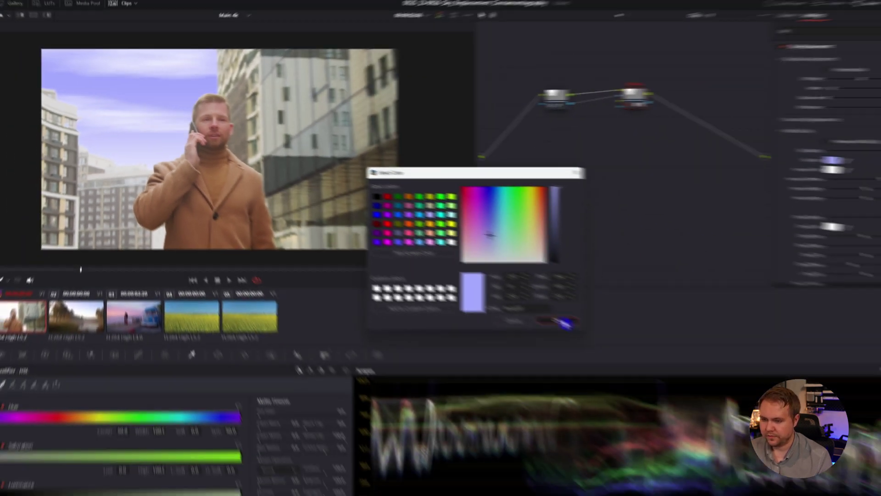
pyautogui.press('Return')
# Set the Horizon Color to yellow for a warm horizon glow
pyautogui.click(762, 165)
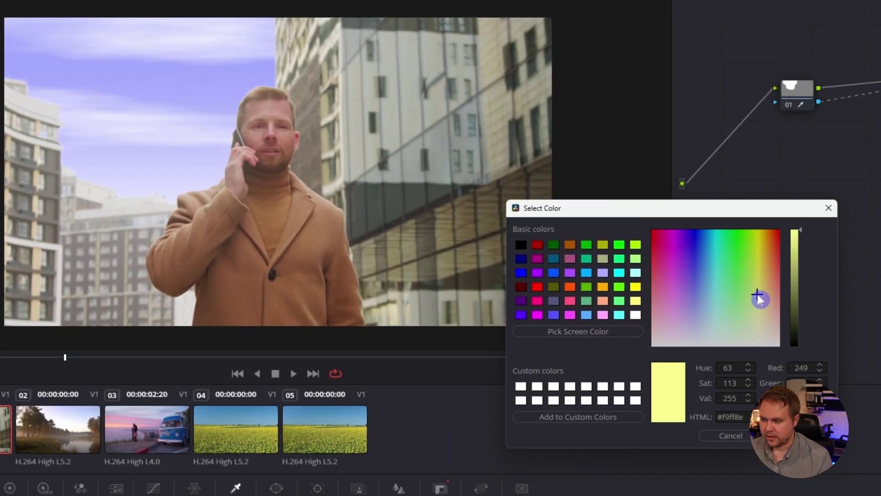
pyautogui.moveTo(757, 296); pyautogui.dragTo(759, 268)
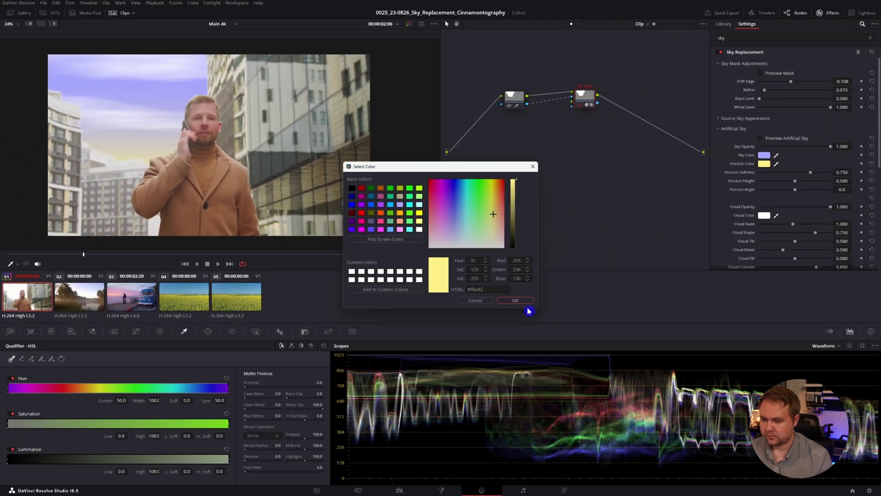
pyautogui.click(523, 307)
# Tint the Cloud Color a light greyish purple
pyautogui.click(764, 216)
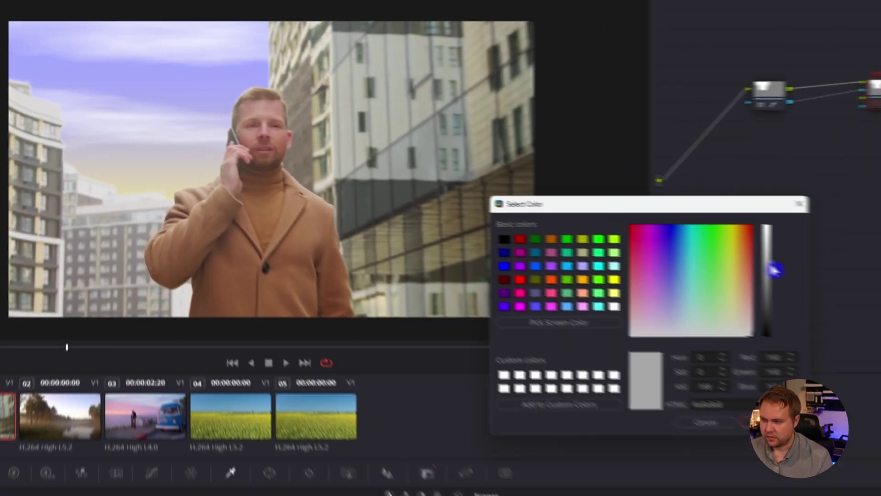
pyautogui.moveTo(514, 207); pyautogui.dragTo(514, 219)
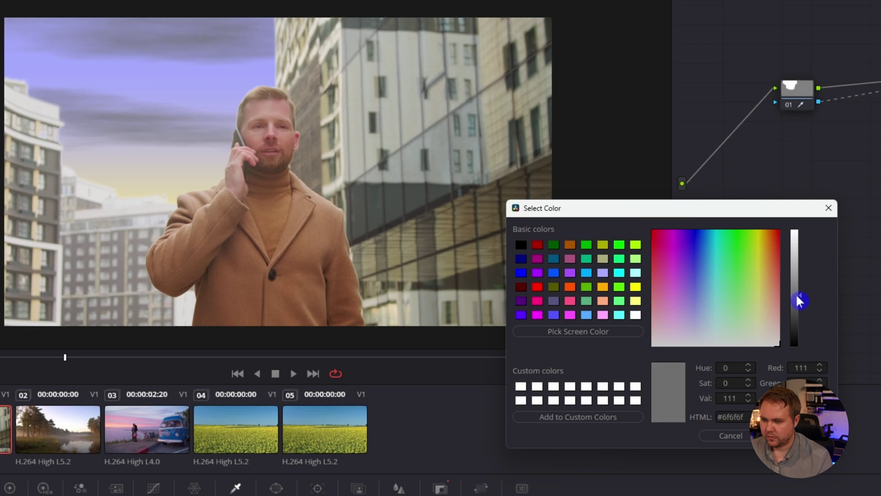
pyautogui.moveTo(799, 301)
pyautogui.mouseDown()
pyautogui.moveTo(799, 288)
pyautogui.moveTo(799, 297)
pyautogui.mouseUp()
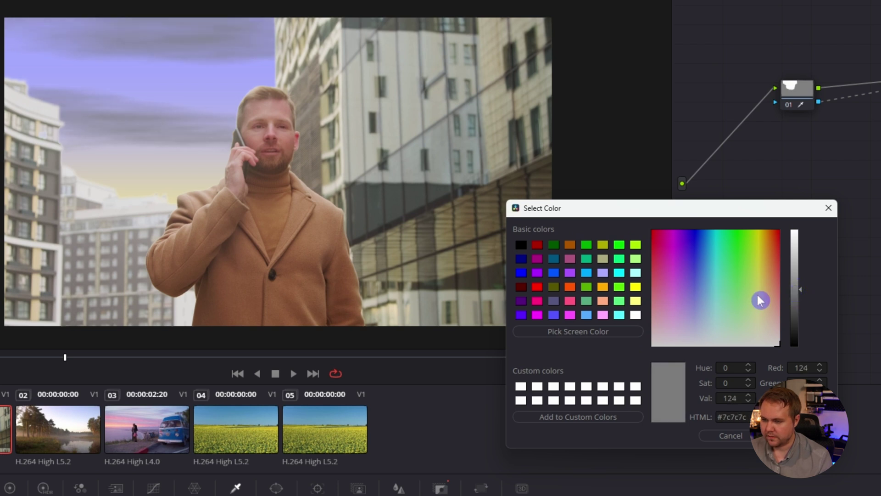
pyautogui.moveTo(705, 303); pyautogui.dragTo(681, 297)
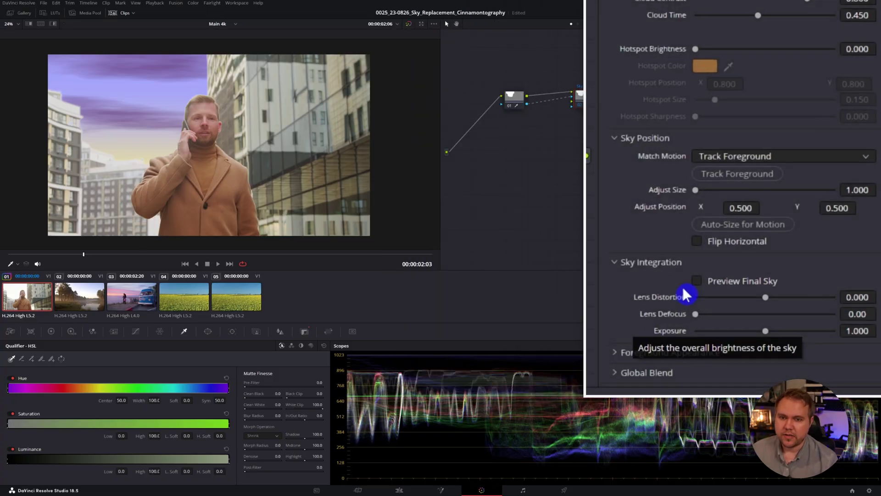
# Enable Adjust Foreground with Brightness 0.012, Temperature 390 and Tint -0.041
pyautogui.click(596, 359)
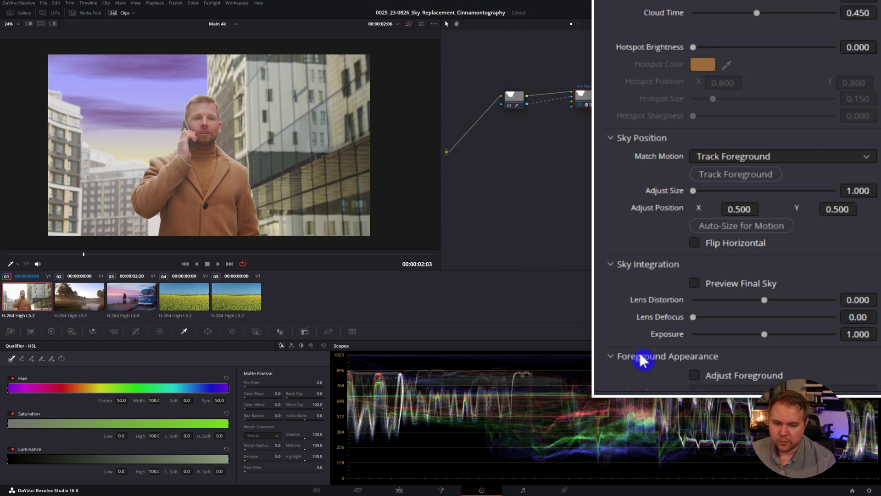
pyautogui.scroll(-3, 639, 365)
pyautogui.click(764, 237)
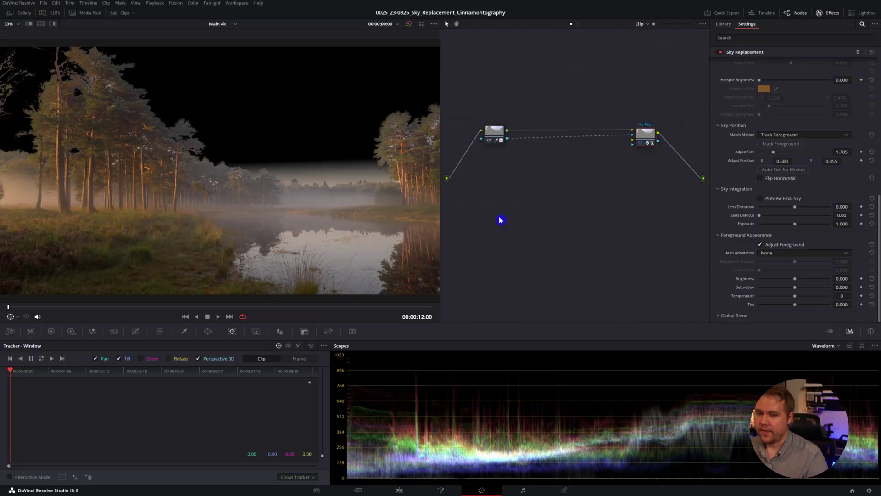
# Feed the golden, teal-edged cloudy sky image from the Media Pool into Sky Replacement's sky input
pyautogui.scroll(4, 751, 232)
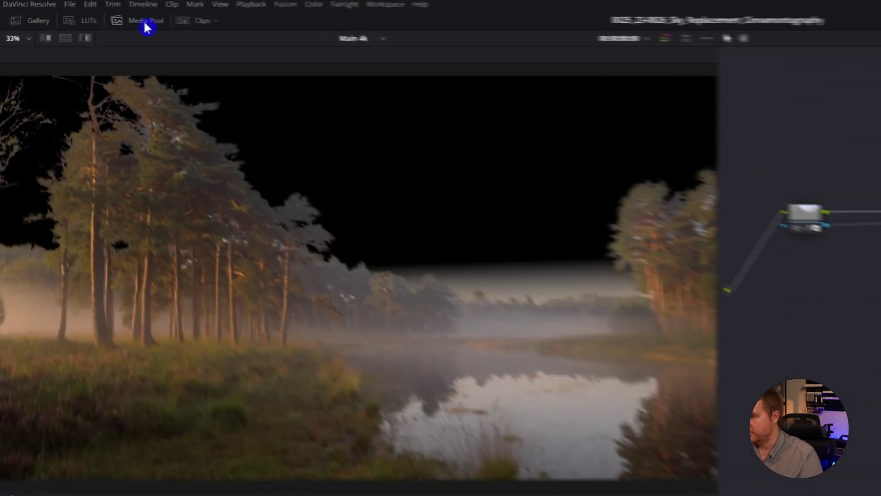
pyautogui.click(146, 21)
pyautogui.click(180, 73)
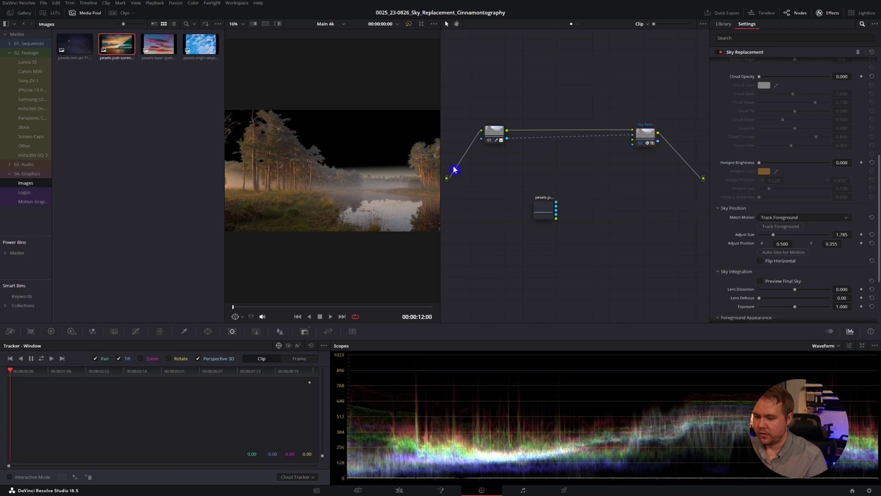
pyautogui.click(97, 14)
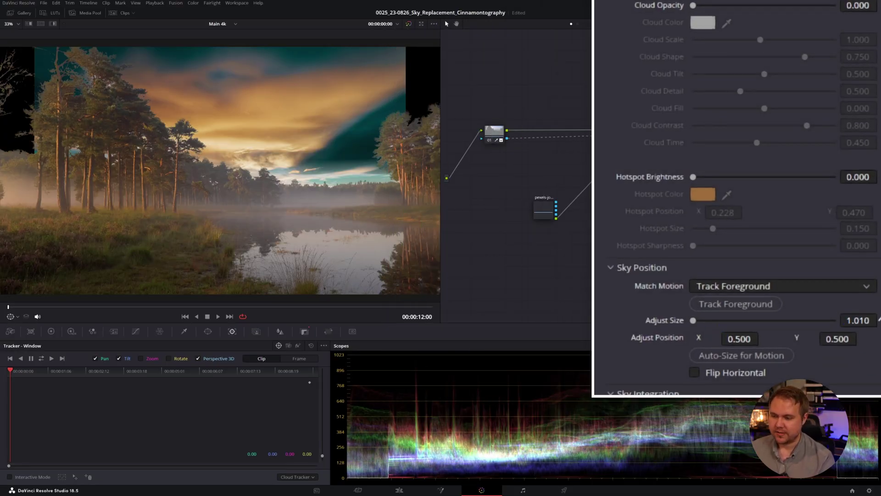
# Scale the replacement sky to 1.645 and lower it to Position Y 0.274, previewing full screen
pyautogui.moveTo(692, 320); pyautogui.dragTo(716, 320)
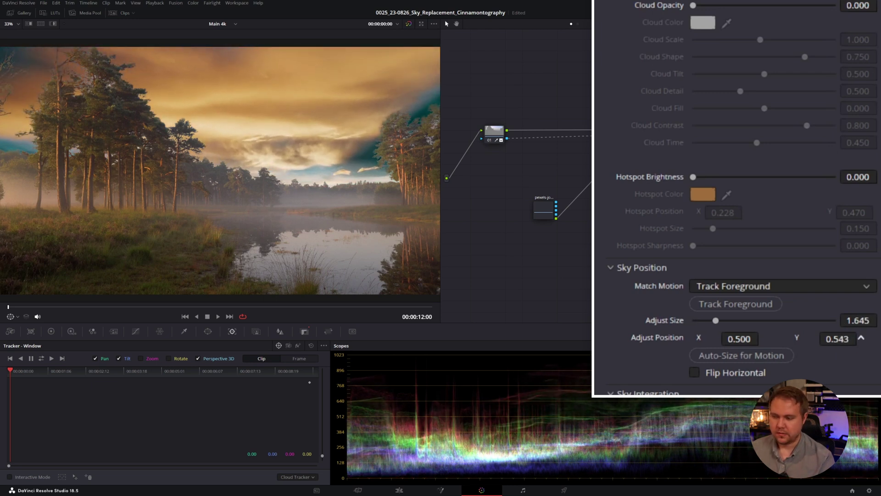
pyautogui.moveTo(837, 339); pyautogui.dragTo(816, 339)
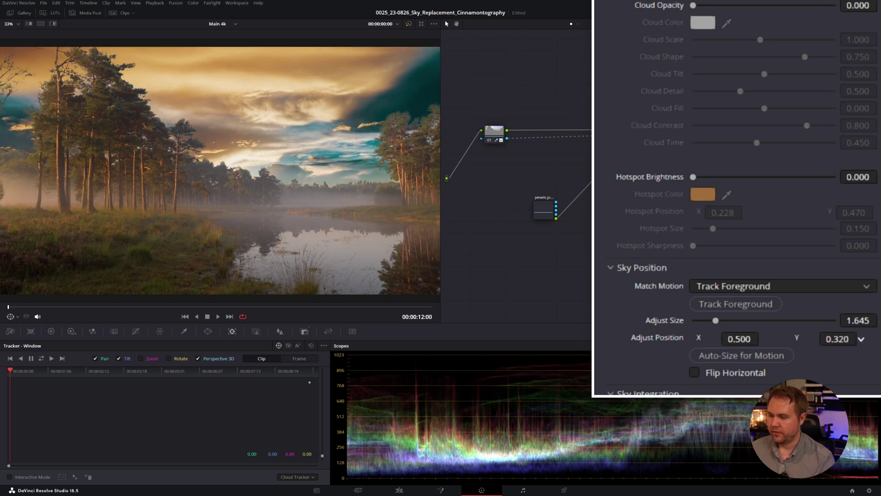
pyautogui.moveTo(861, 338)
pyautogui.mouseDown()
pyautogui.moveTo(844, 339)
pyautogui.moveTo(877, 340)
pyautogui.mouseUp()
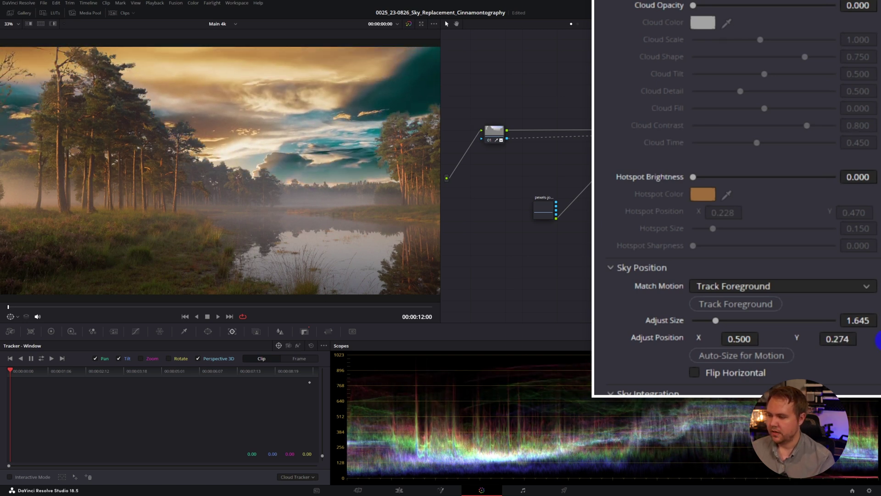
pyautogui.hotkey('ctrl', 'f')
pyautogui.hotkey('ctrl', 'f')
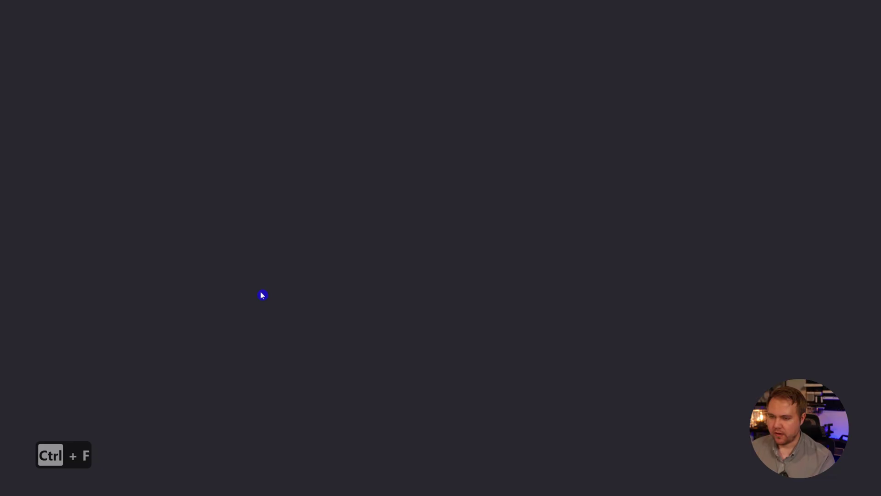
pyautogui.scroll(-3, 618, 203)
pyautogui.scroll(-3, 641, 201)
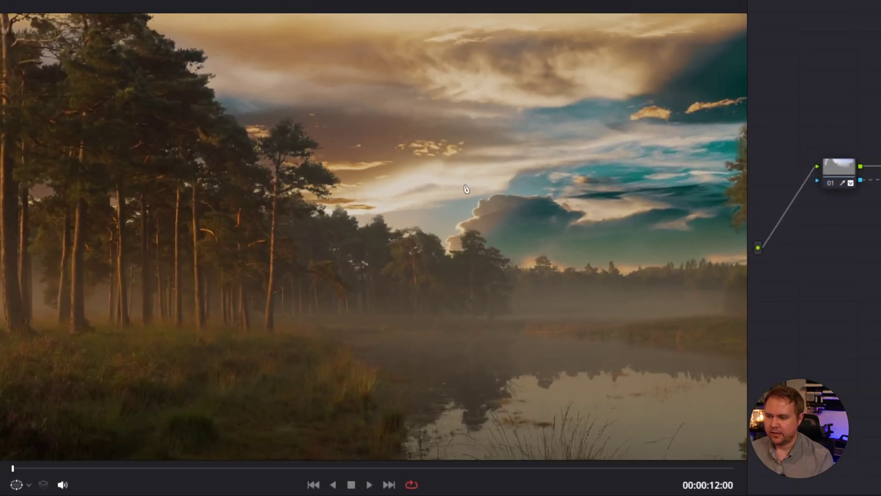
# Set foreground Brightness -0.278, Temperature 1059, Tint -0.210 and blur the sky with Lens Defocus
pyautogui.scroll(6, 466, 188)
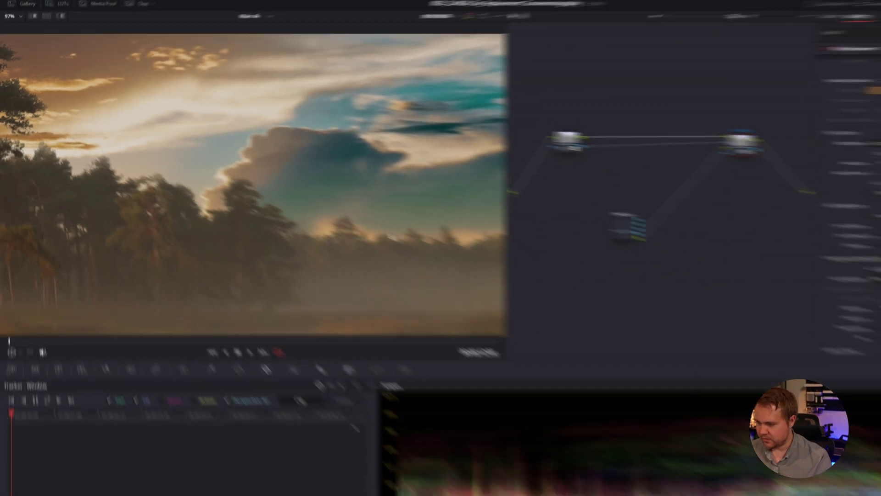
pyautogui.press('z')
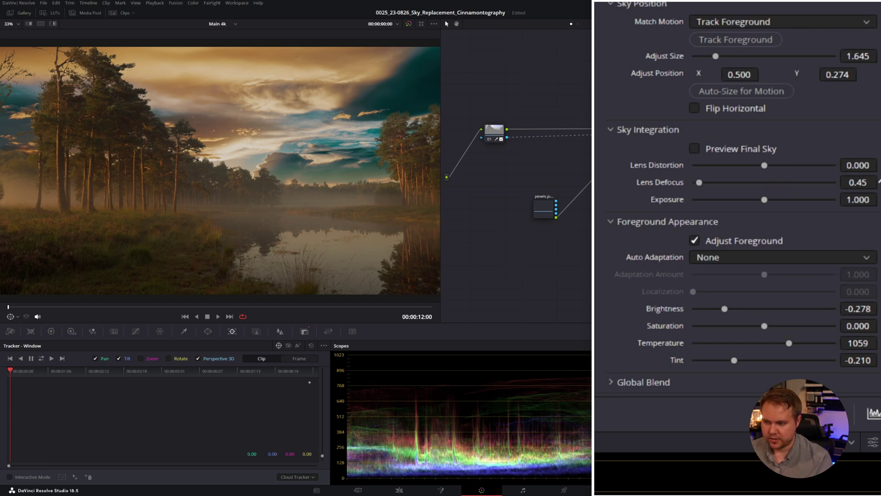
pyautogui.moveTo(718, 182)
pyautogui.mouseDown()
pyautogui.moveTo(835, 182)
pyautogui.moveTo(718, 182)
pyautogui.mouseUp()
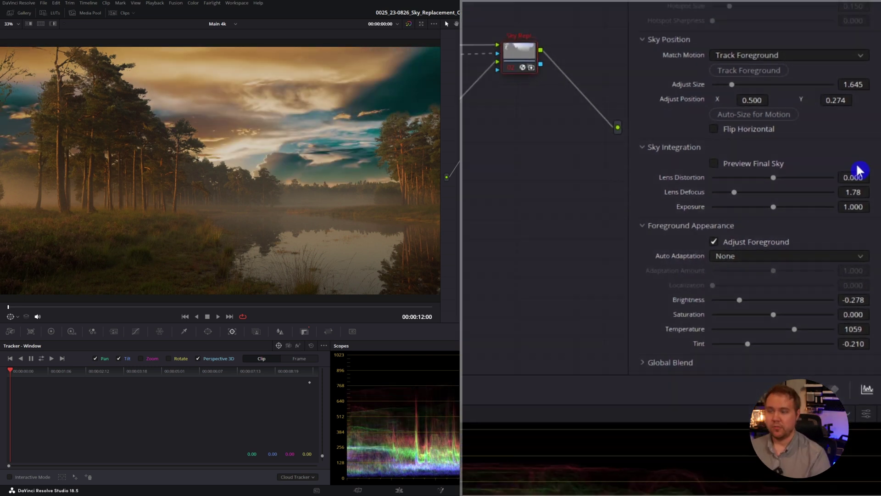
# Play back the clip with Lens Defocus at 1.78 and review the Match Motion options
pyautogui.press('space')
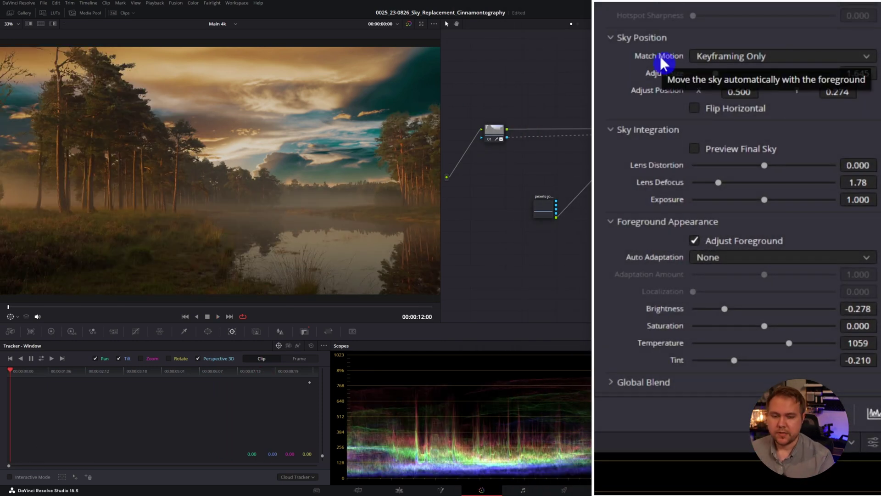
pyautogui.click(748, 58)
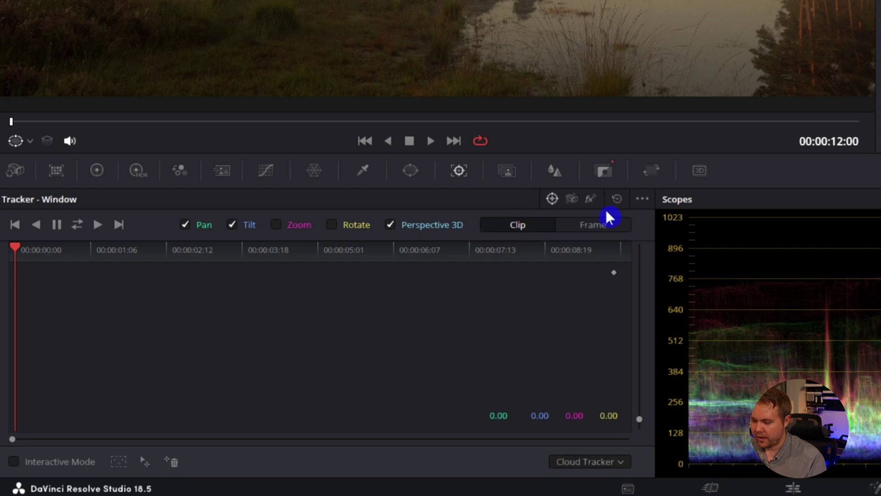
# Switch Match Motion to the FX Tracker, show the Open FX Overlay, and add a treeline tracking point
pyautogui.click(590, 199)
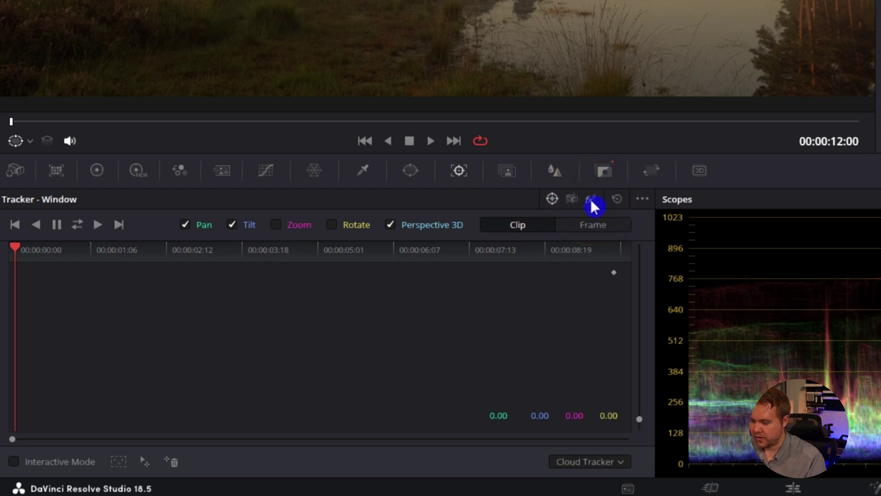
pyautogui.click(29, 141)
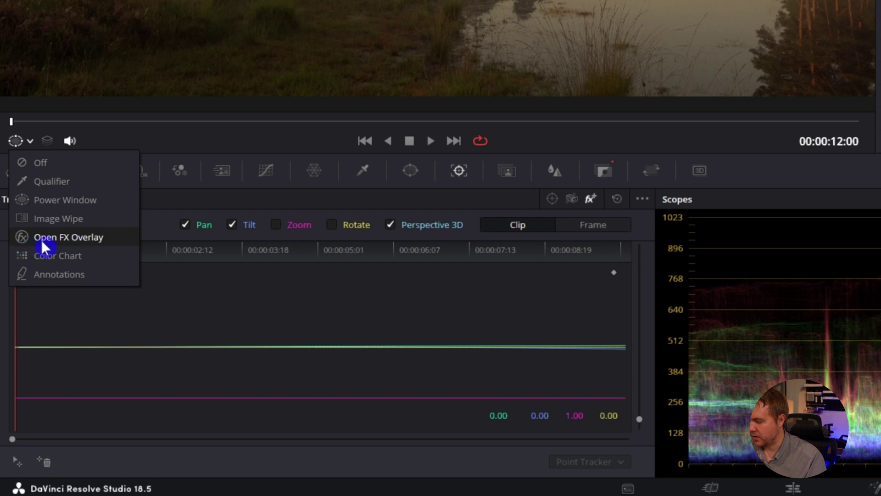
pyautogui.click(88, 242)
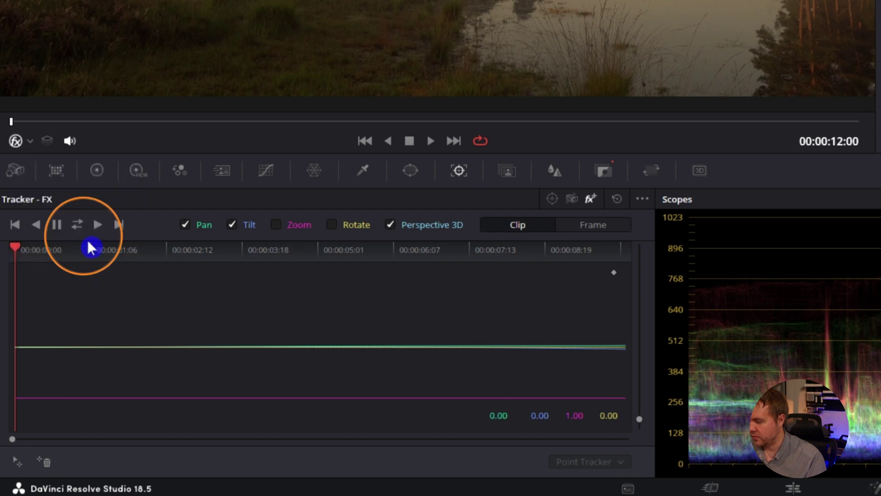
pyautogui.click(18, 461)
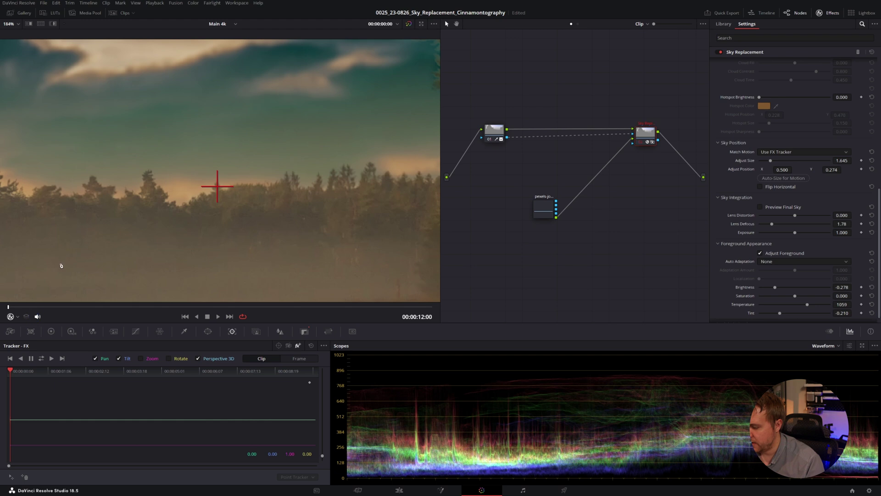
pyautogui.hotkey('shift', 'z')
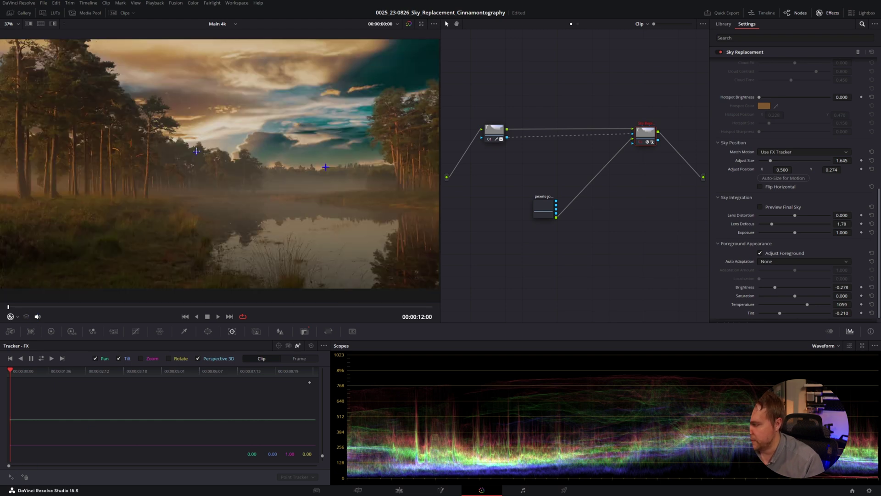
# Exit the full-screen preview of the tracked forest clip with its golden sky
pyautogui.scroll(5, 316, 175)
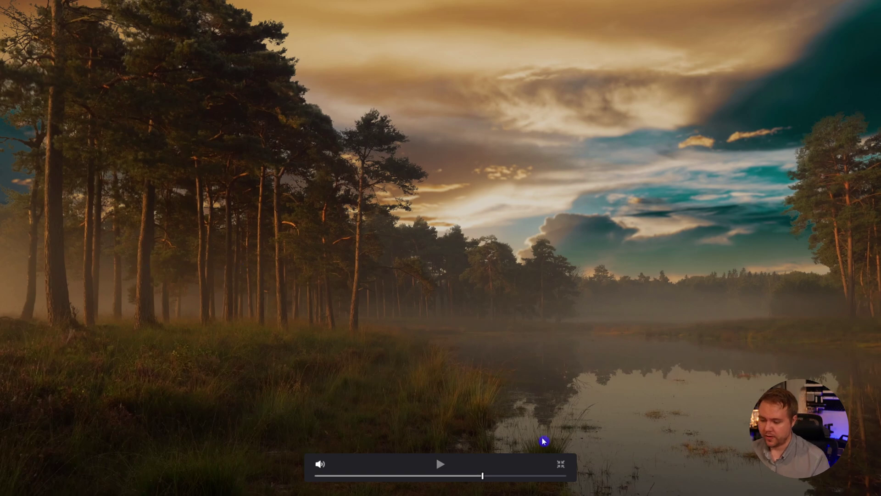
pyautogui.hotkey('ctrl', 'f')
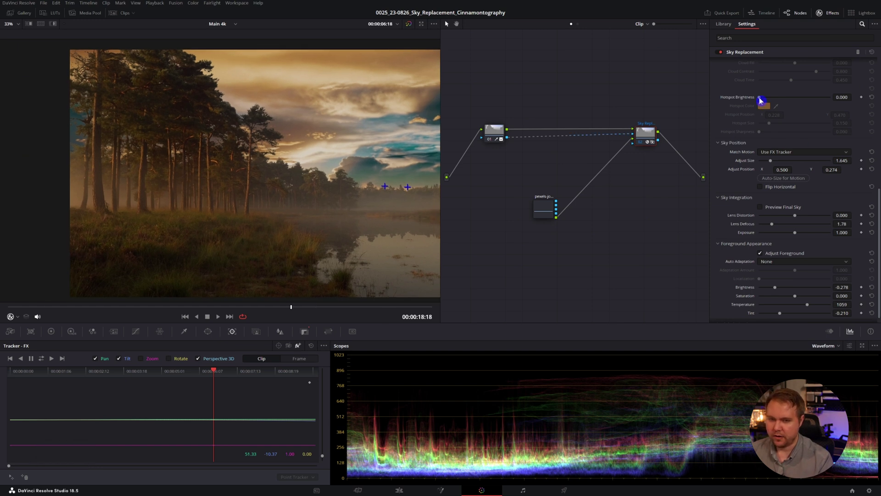
# Drag the golden sky's warm hotspot glow onto the left-hand trees and preview it full screen
pyautogui.moveTo(759, 100); pyautogui.dragTo(793, 100)
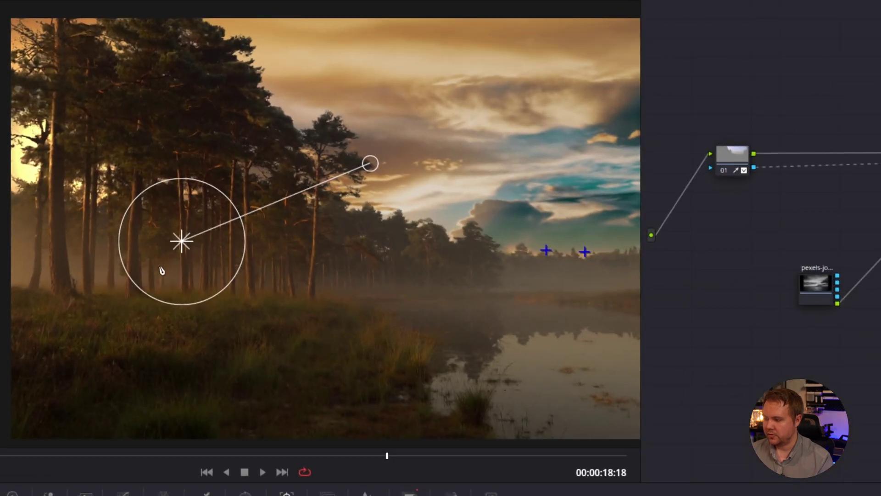
pyautogui.moveTo(169, 224); pyautogui.dragTo(145, 277)
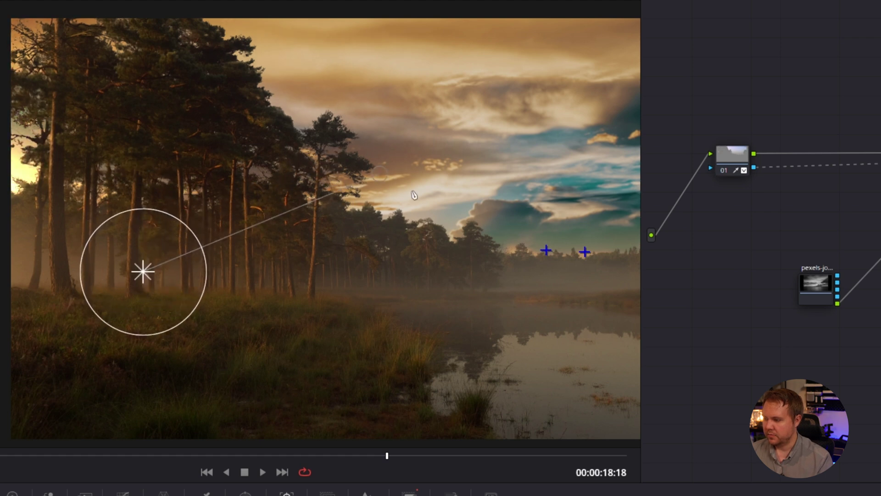
pyautogui.hotkey('ctrl', 'z')
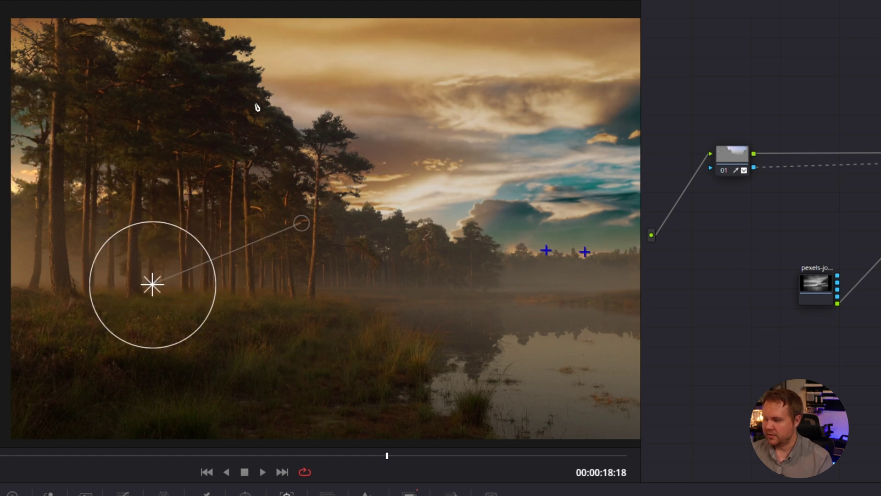
pyautogui.hotkey('ctrl', 'shift', 'z')
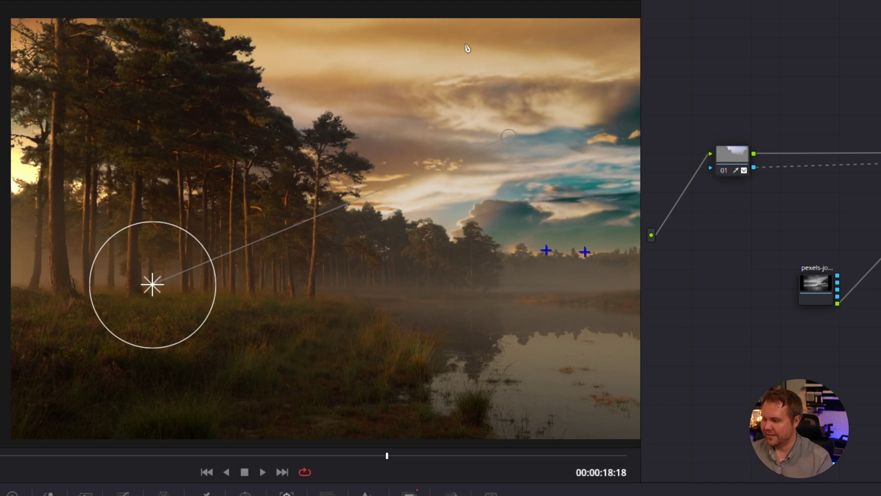
pyautogui.moveTo(153, 286); pyautogui.dragTo(91, 250)
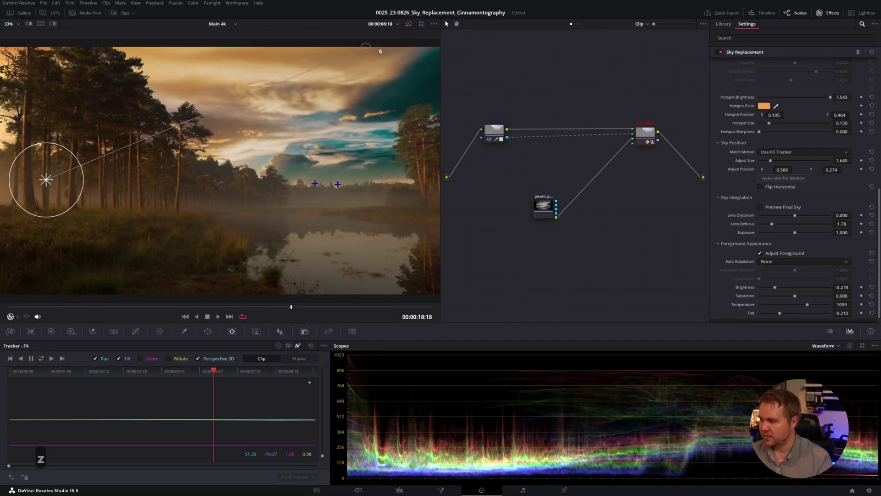
pyautogui.hotkey('ctrl', 'f')
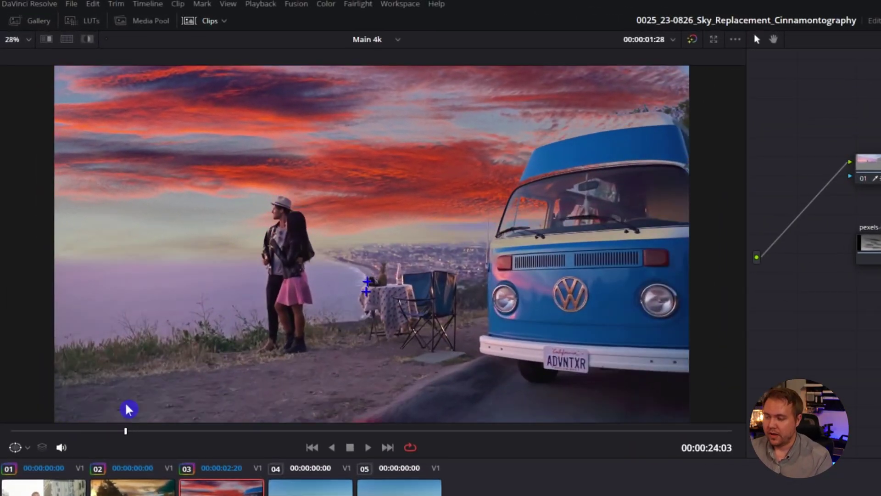
# Compare the van clip's purple sunset sky against the original pink sky using grade bypass
pyautogui.hotkey('shift', 'Left')
pyautogui.hotkey('shift', 'd')
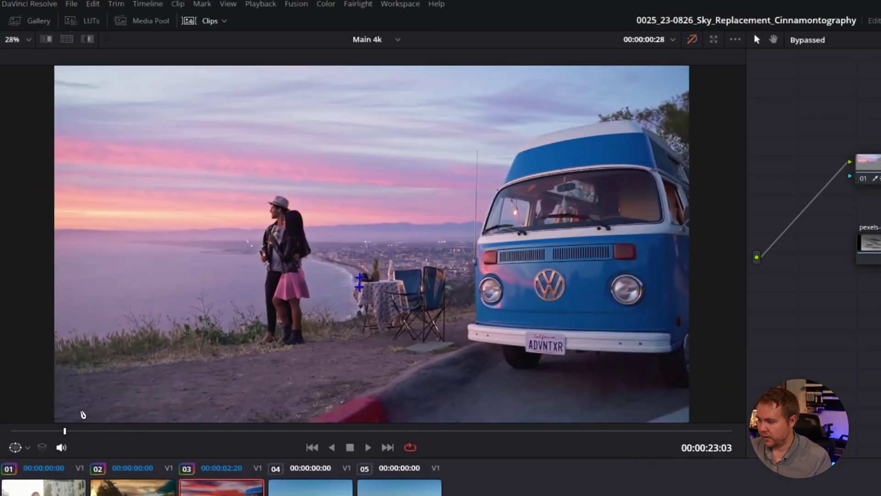
pyautogui.moveTo(65, 425); pyautogui.dragTo(109, 416)
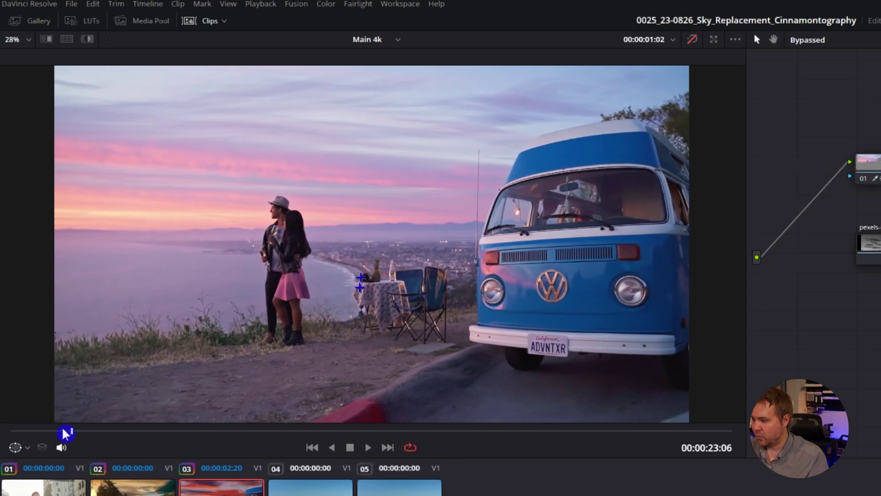
pyautogui.moveTo(64, 433); pyautogui.dragTo(706, 438)
pyautogui.hotkey('shift', 'd')
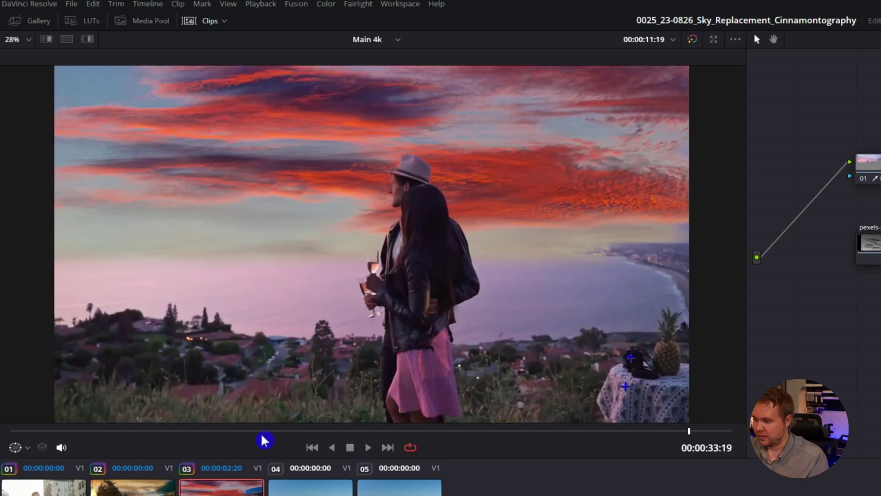
pyautogui.moveTo(264, 436)
pyautogui.mouseDown()
pyautogui.moveTo(252, 430)
pyautogui.moveTo(264, 431)
pyautogui.mouseUp()
# Scrub through the van clip, toggling the gradient window to compare its effect on the sky
pyautogui.click(420, 310)
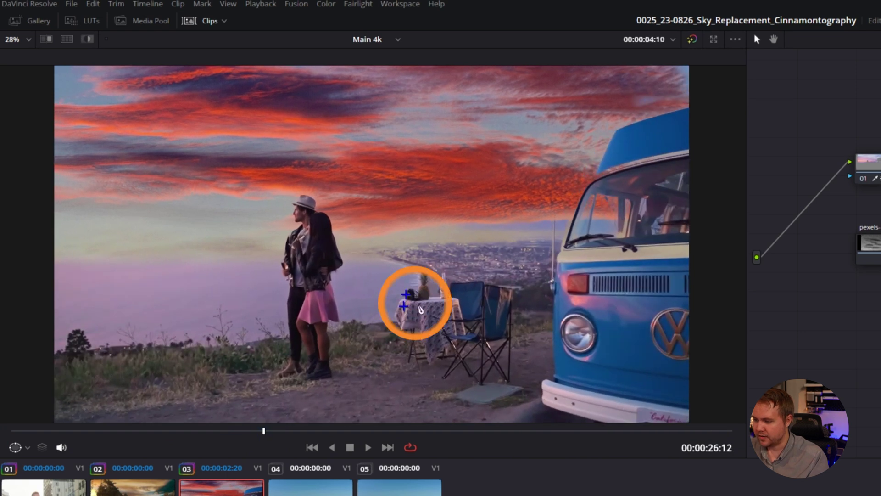
pyautogui.moveTo(254, 448); pyautogui.dragTo(58, 429)
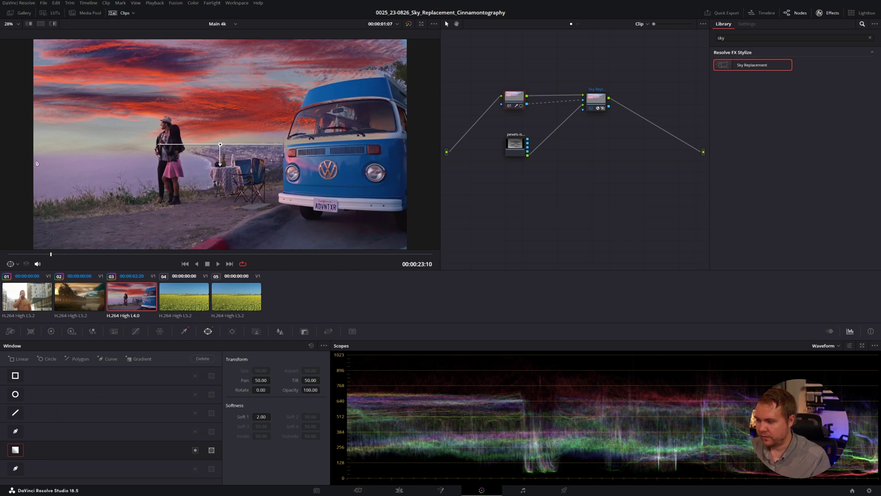
pyautogui.moveTo(72, 257); pyautogui.dragTo(237, 253)
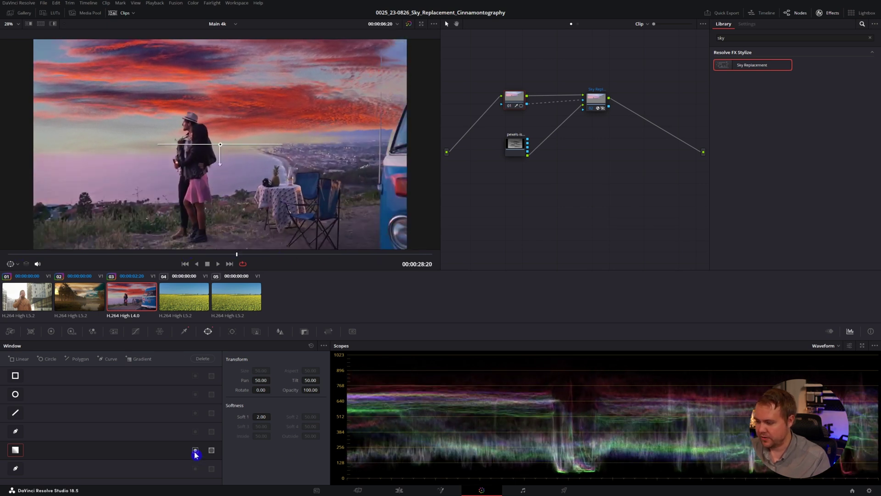
pyautogui.click(13, 451)
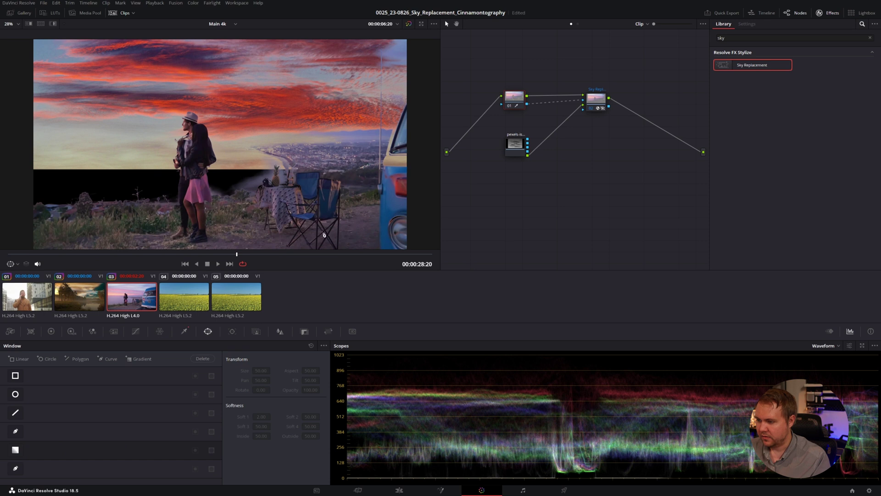
pyautogui.moveTo(112, 256); pyautogui.dragTo(445, 268)
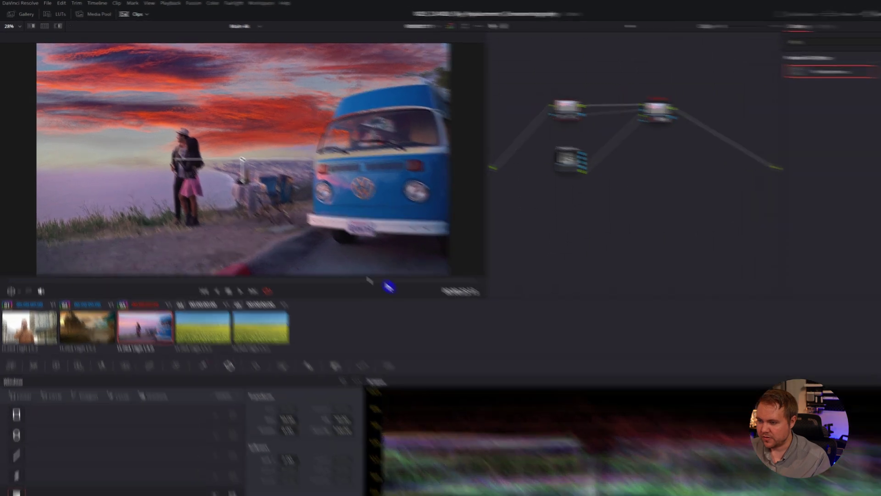
# Play the van clip back from the start
pyautogui.click(229, 263)
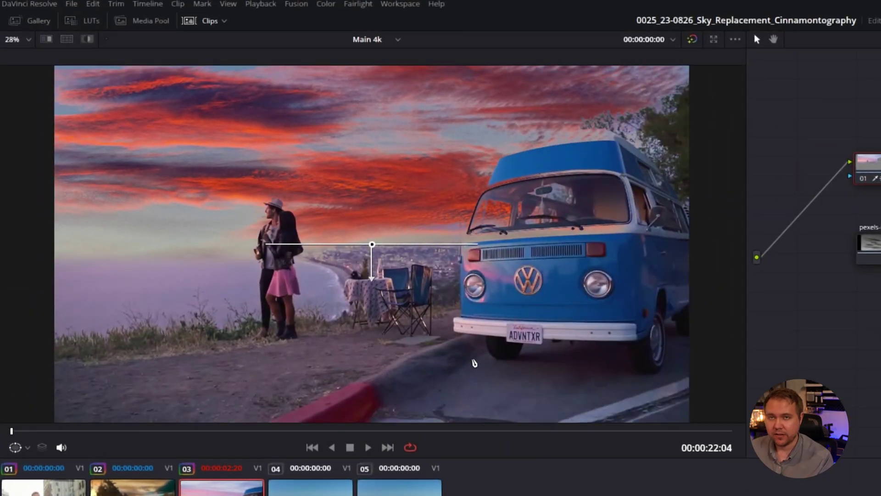
pyautogui.scroll(5, 474, 362)
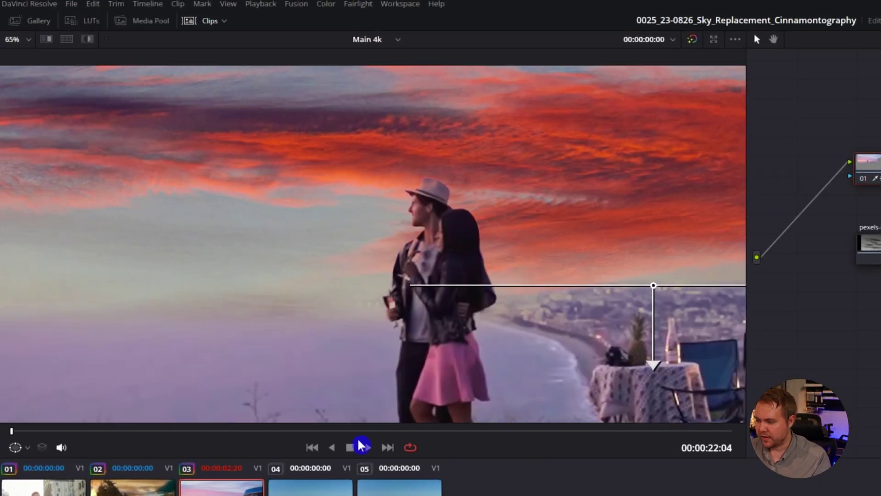
pyautogui.click(362, 445)
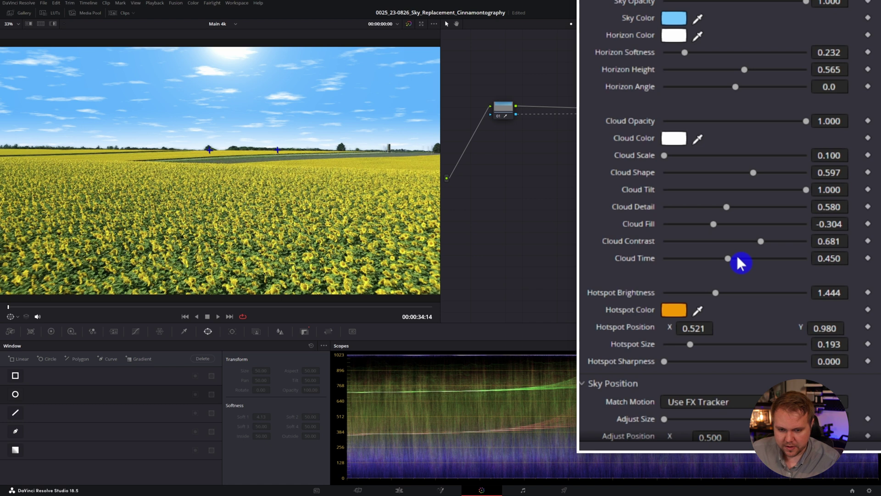
# Keyframe Cloud Time at 0.000 at the clip start and 0.300 at the end, then preview full screen
pyautogui.moveTo(727, 258); pyautogui.dragTo(664, 257)
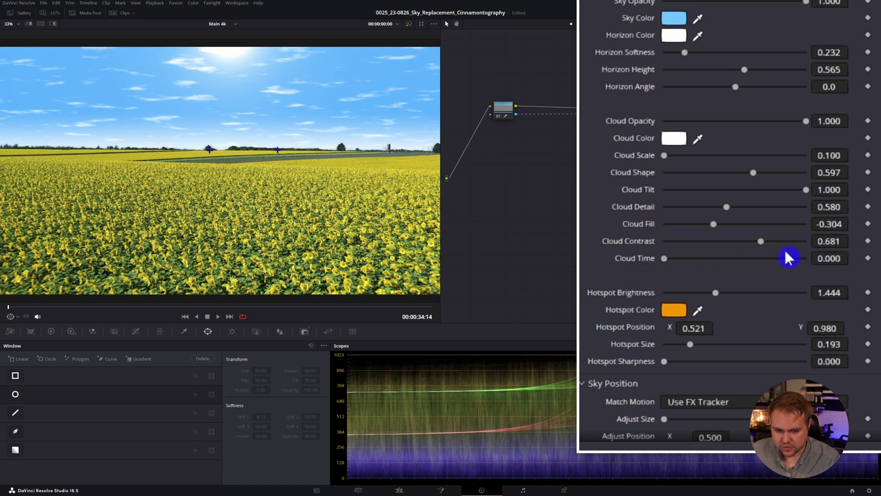
pyautogui.click(431, 308)
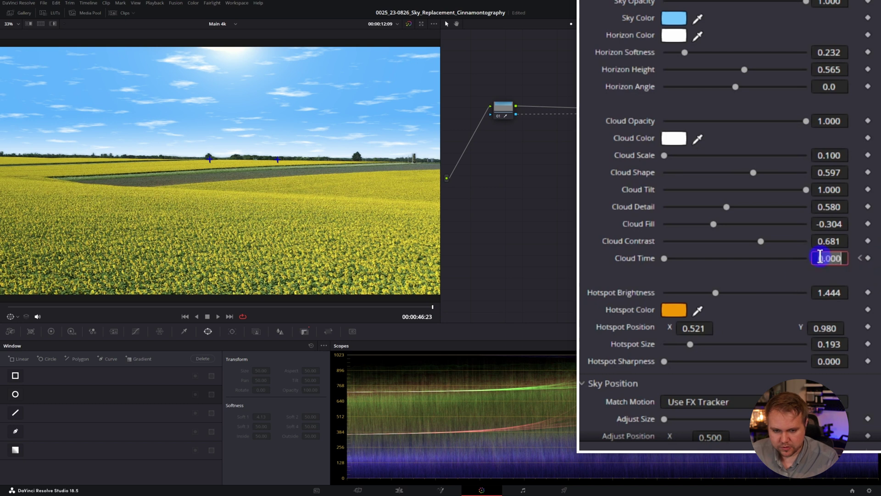
pyautogui.write('.3')
pyautogui.press('Return')
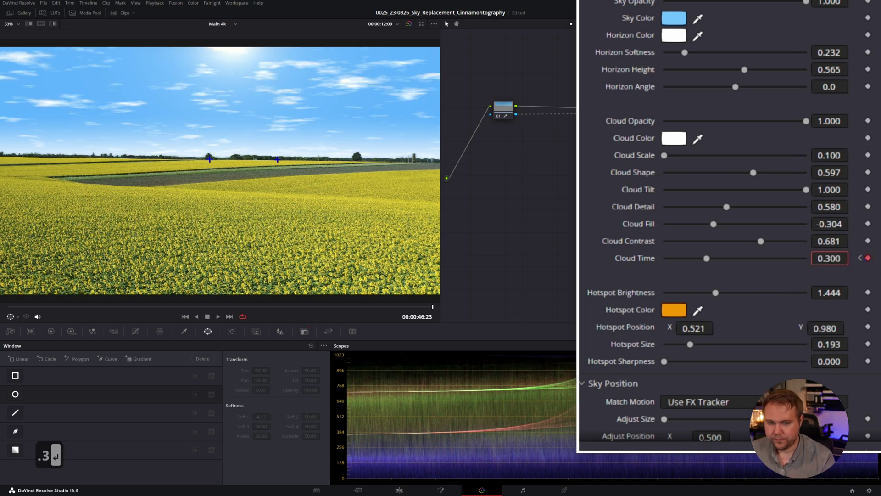
pyautogui.hotkey('ctrl', 'f')
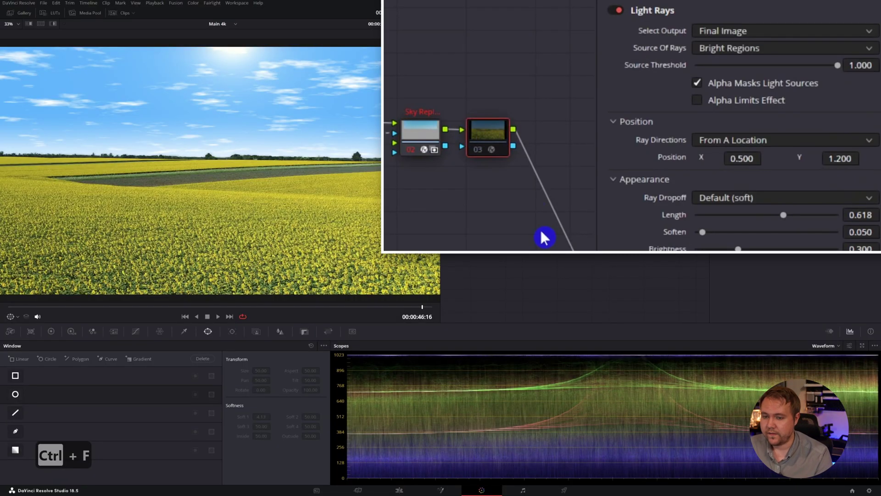
# Enable Light Rays on node 03 and play the sunflower clip full screen from the start
pyautogui.hotkey('ctrl', 'd')
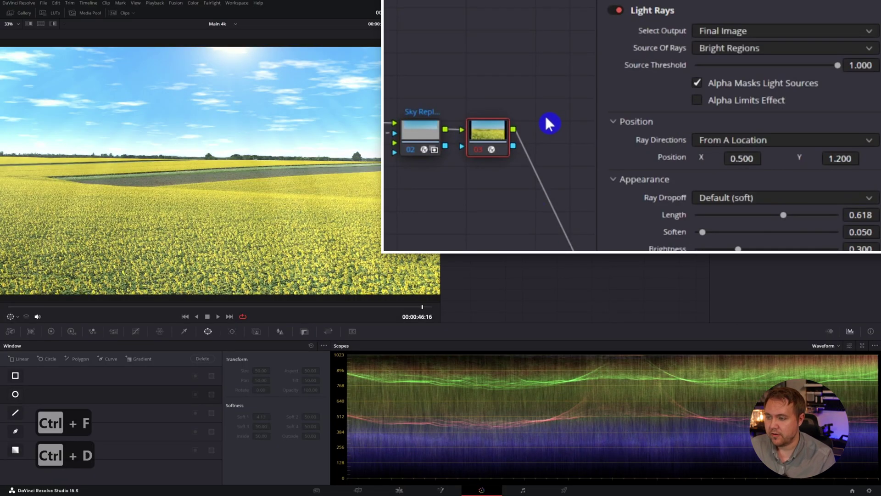
pyautogui.hotkey('ctrl', 'f')
pyautogui.click(329, 481)
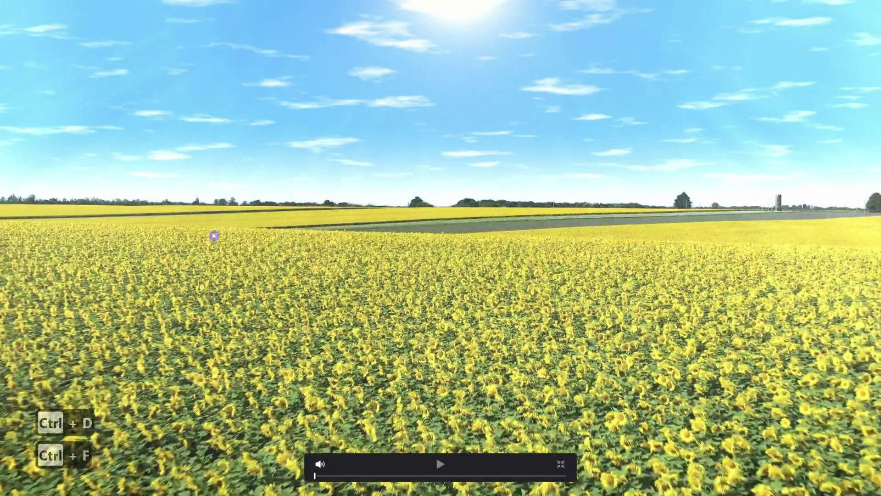
pyautogui.press('space')
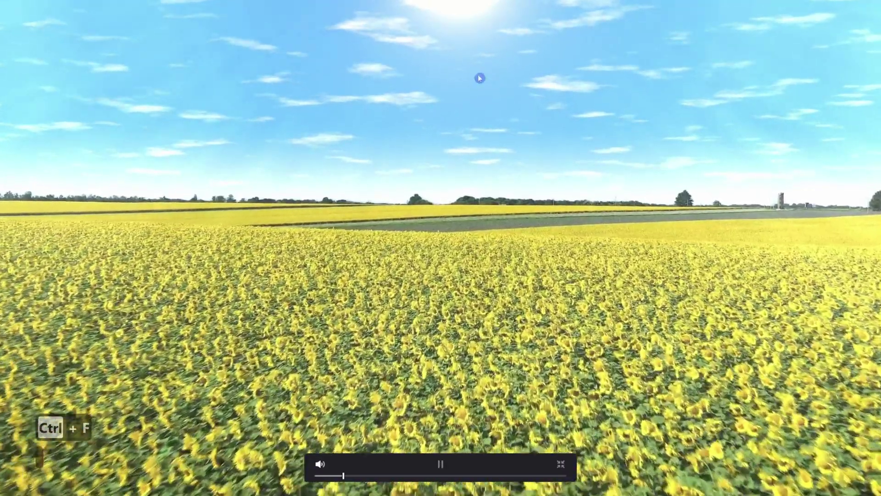